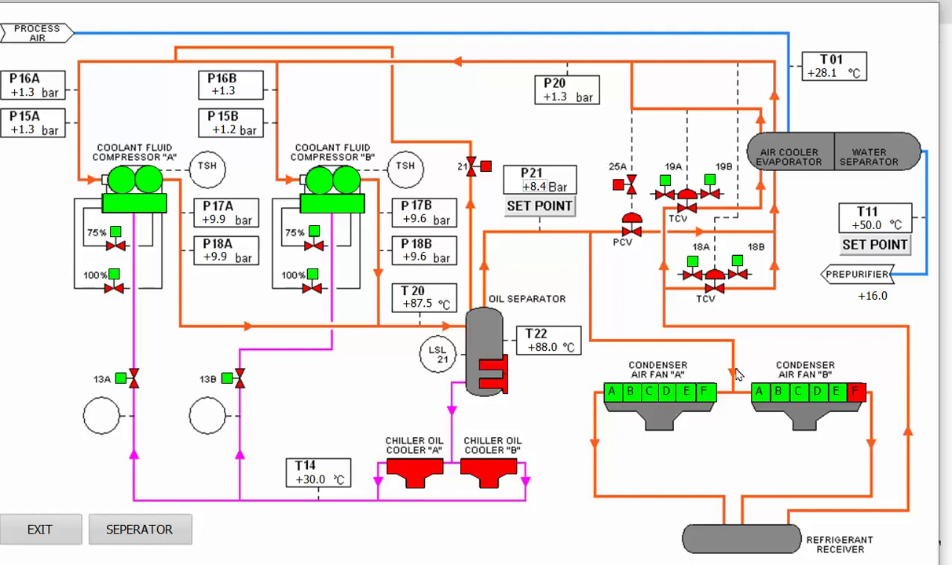
Step: Set the P21 set point to +8.4 bar and enter +30.0 in the T14 temperature field
double_click(518, 186)
key("BackSpace")
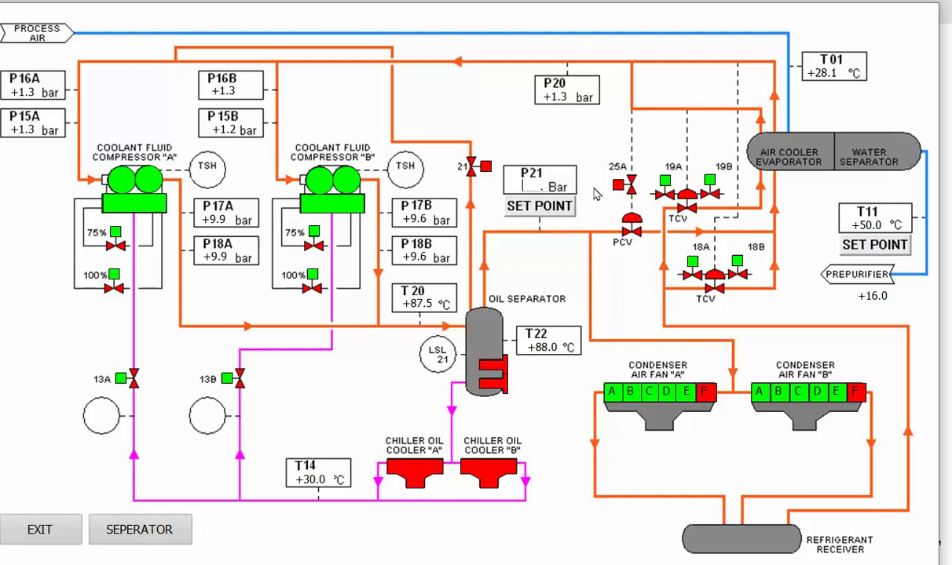
type("+8.4")
key("Return")
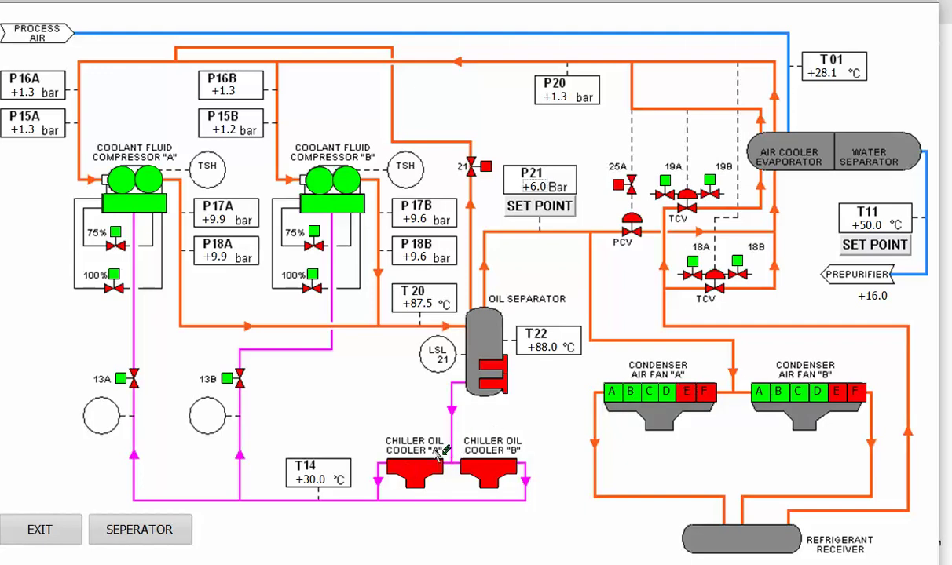
left_click(302, 476)
type("+30.0")
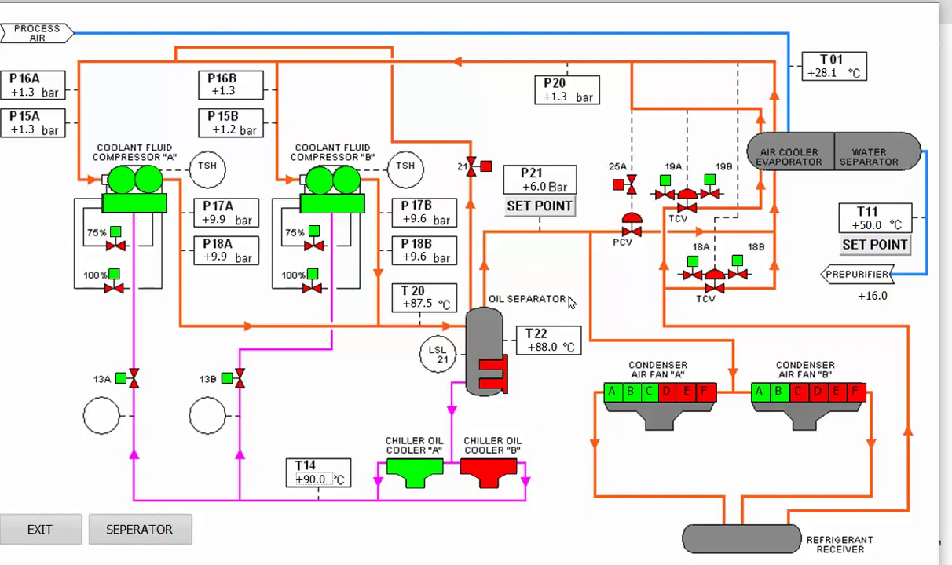
Step: Enter +6.0 bar for P21 and set T14 to +90.0 °C
double_click(542, 185)
key("BackSpace")
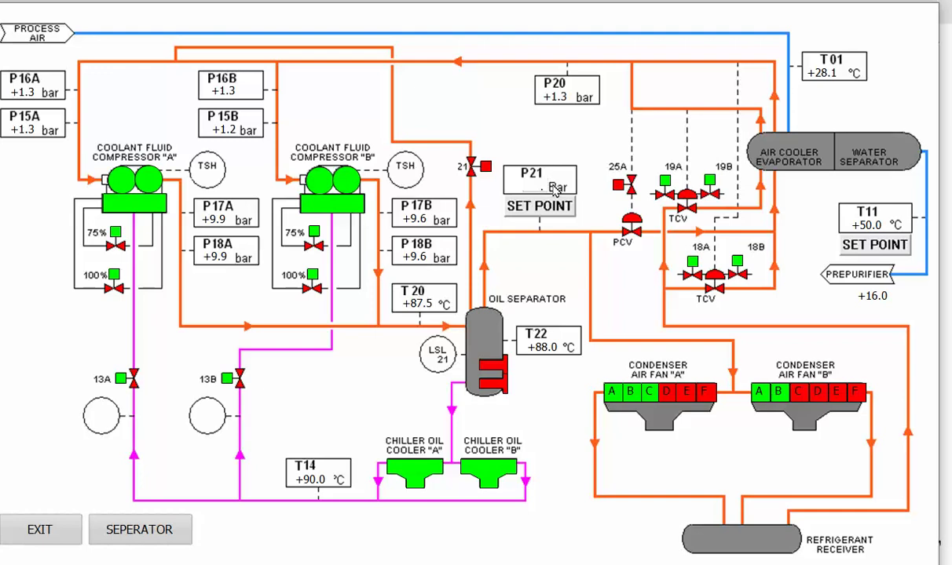
type("+6.0")
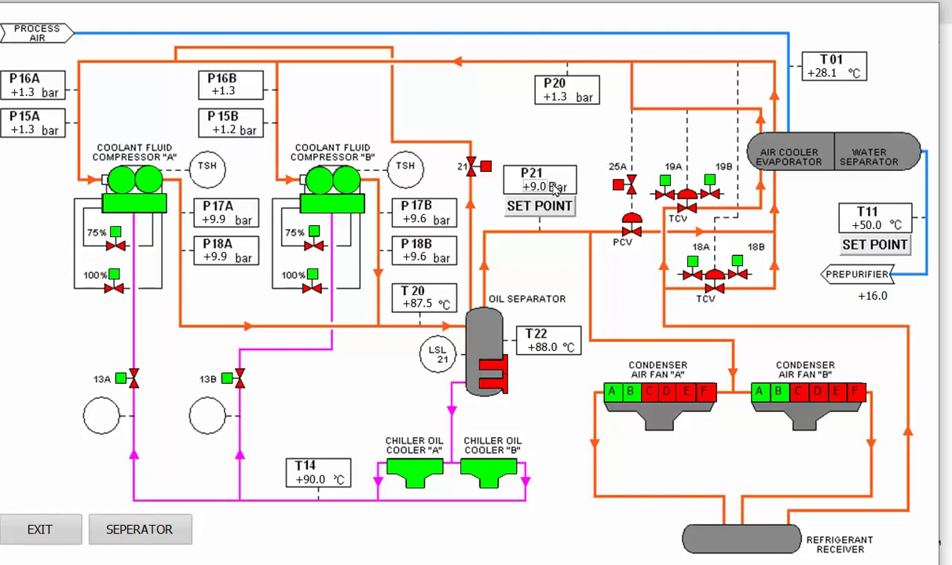
left_click(329, 477)
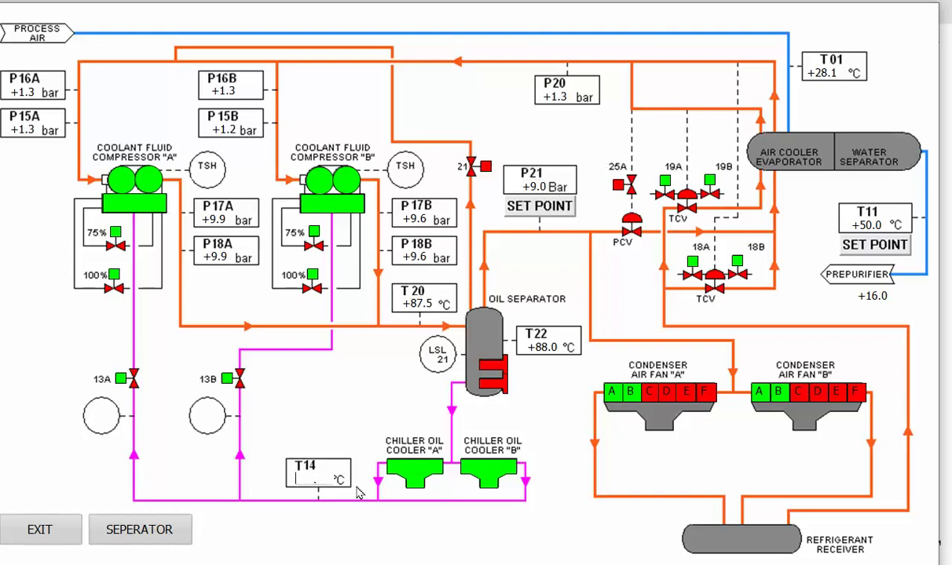
type("+90.0")
key("Return")
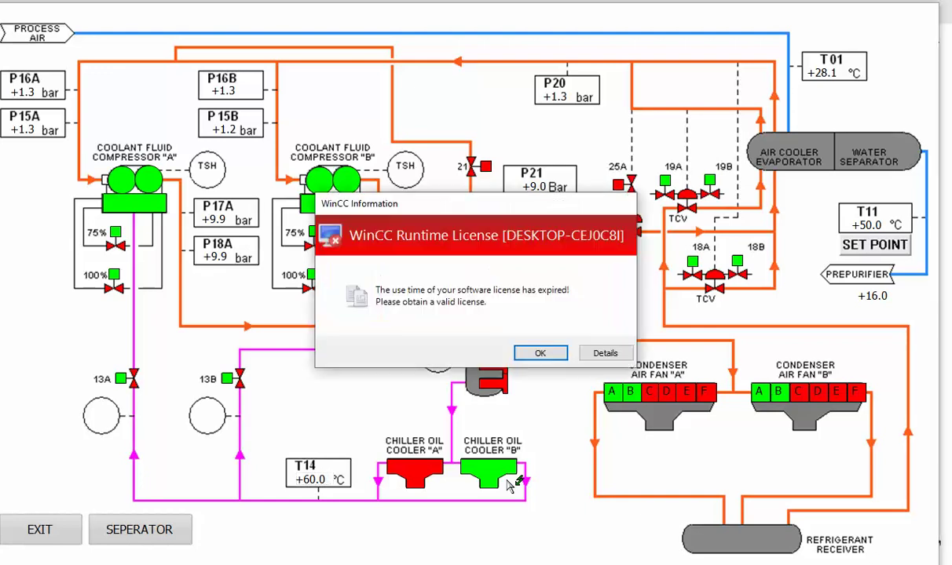
Step: Dismiss the expired-license notice and toggle Chiller Oil Cooler B off
left_click(539, 352)
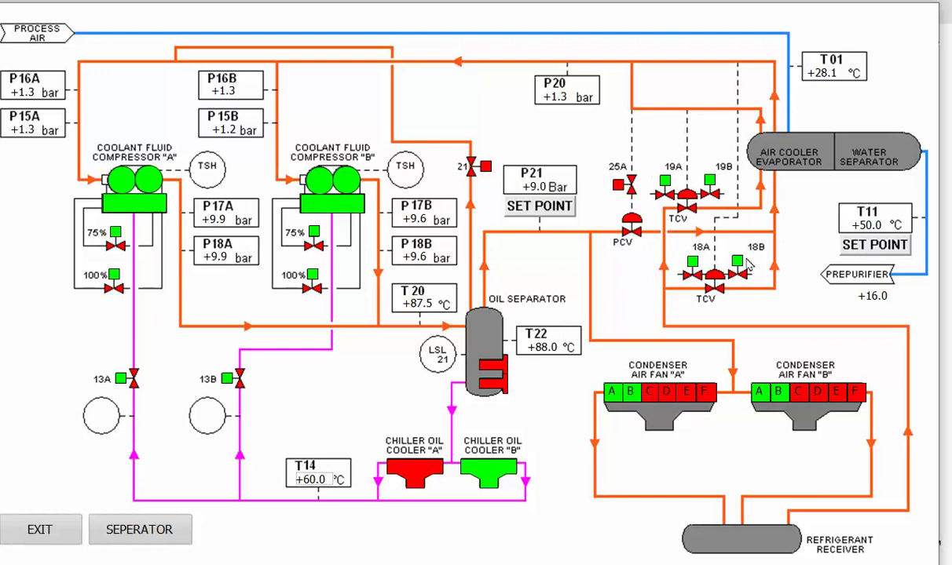
left_click(506, 475)
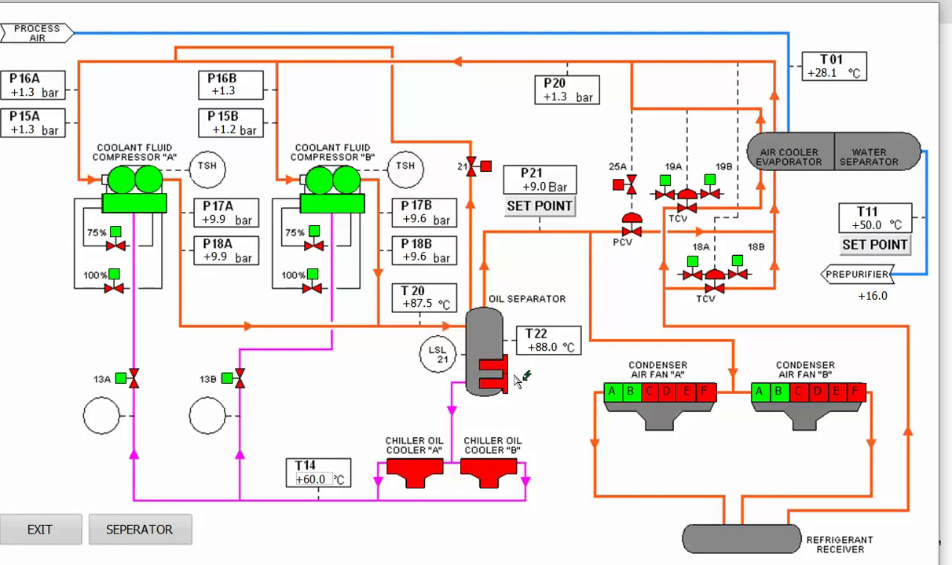
Step: Switch the LS21 level switch off from the oil separator heater controls
left_click(471, 341)
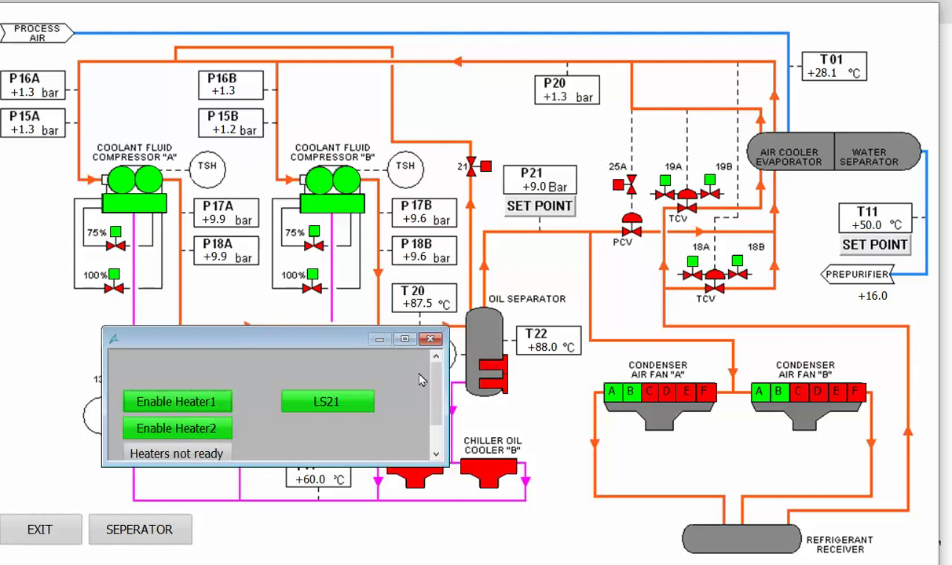
left_click(318, 402)
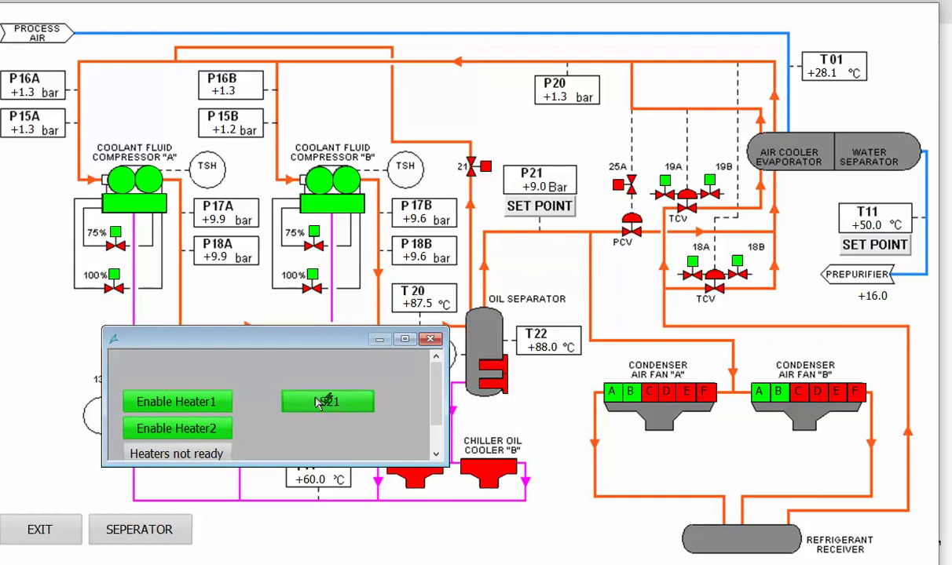
left_click(429, 338)
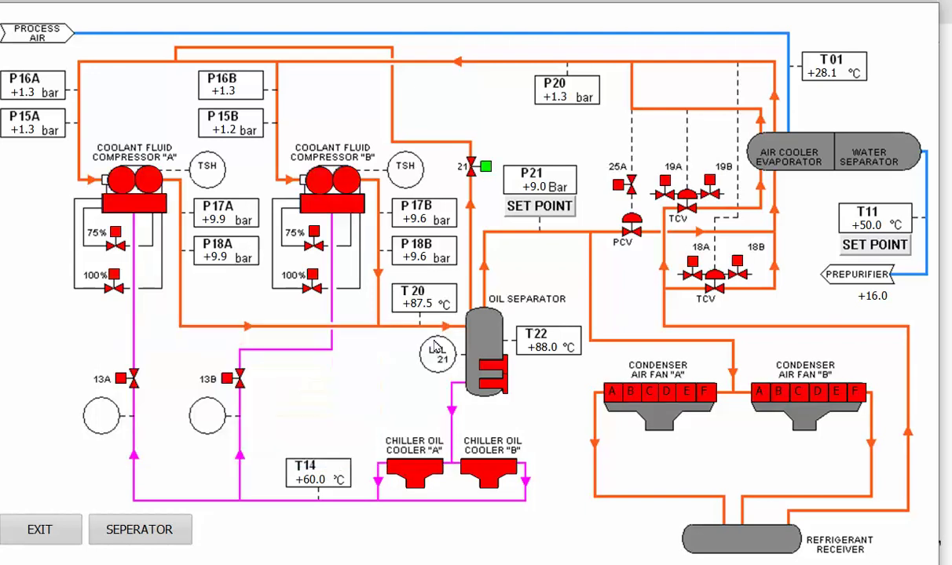
Step: Enter +50.0 for the T11 temperature and bring up compressor B's chiller controls
left_click(881, 225)
type("+50.0")
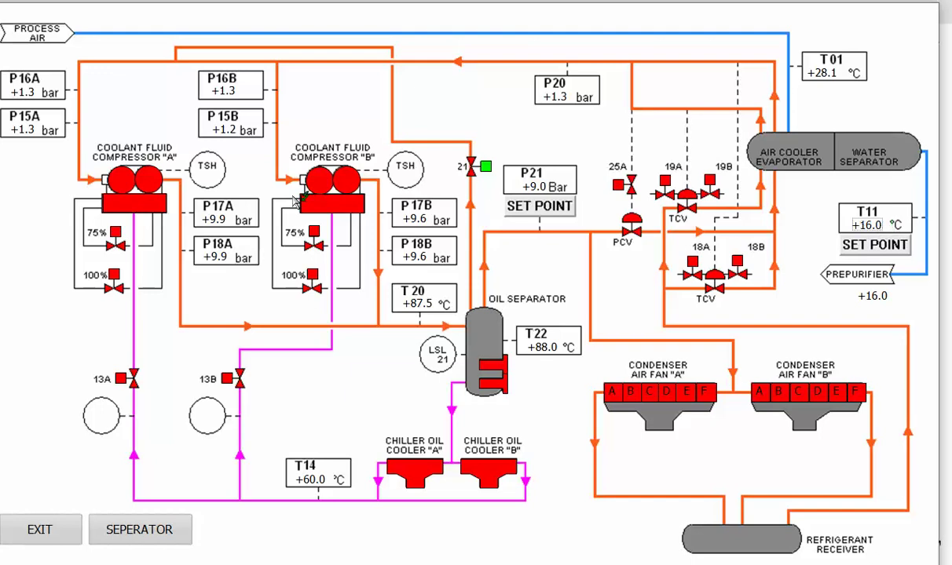
left_click(324, 195)
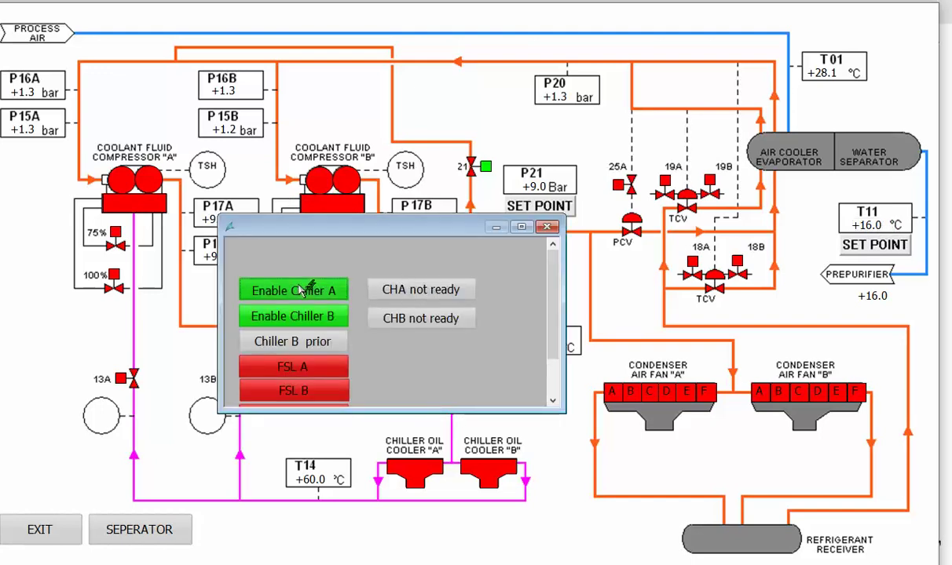
Step: Close the chiller controls and change the T22 temperature, replacing +88.0 with 20.0
left_click(549, 229)
left_click(866, 224)
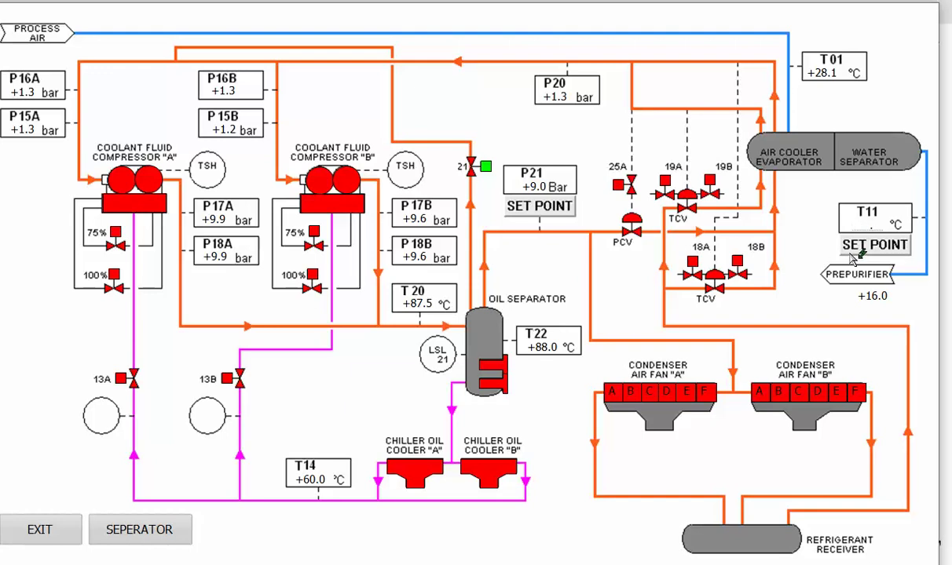
left_click(540, 349)
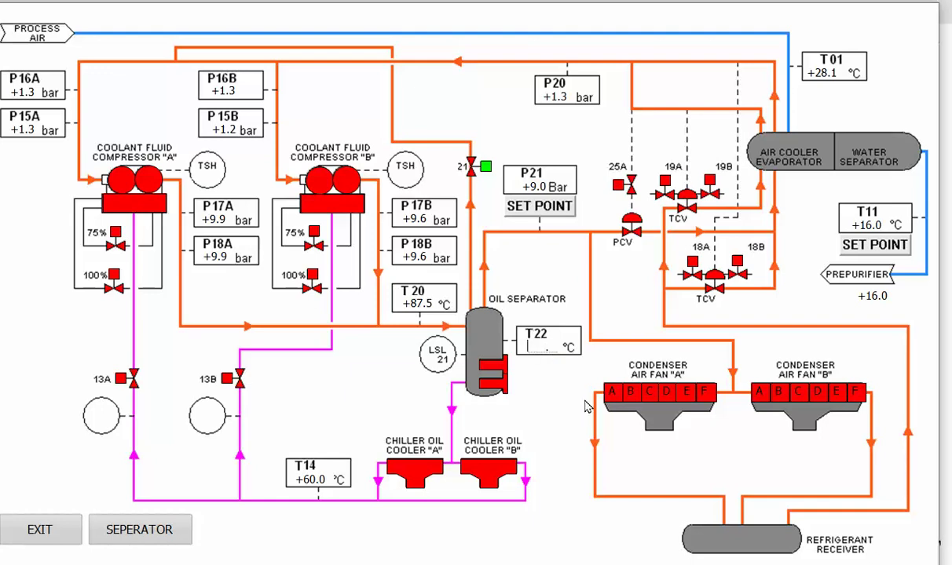
type("+88.0")
key("BackSpace")
key("BackSpace")
key("BackSpace")
key("BackSpace")
type("20.0")
Step: Toggle LS21 off and back on in the oil separator heater controls
left_click(492, 380)
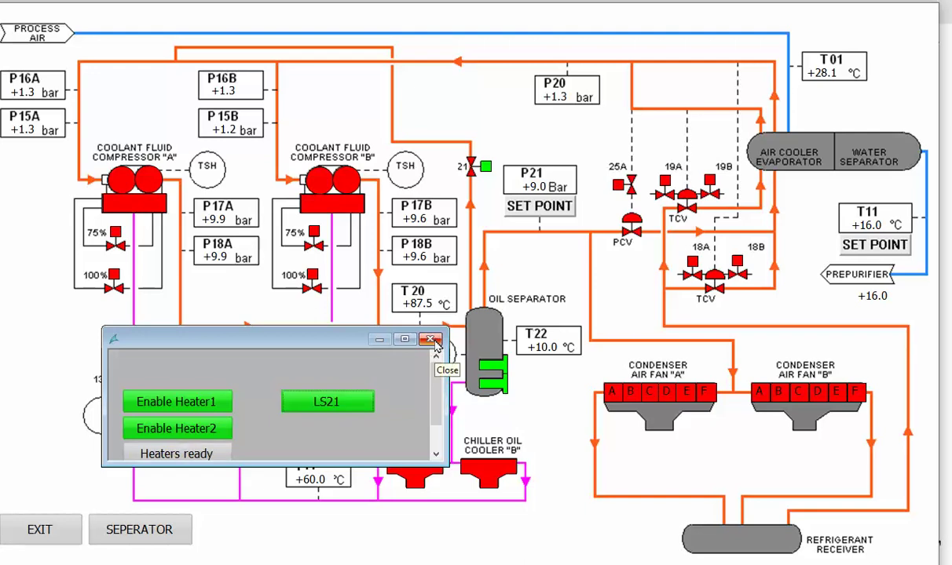
left_click(320, 401)
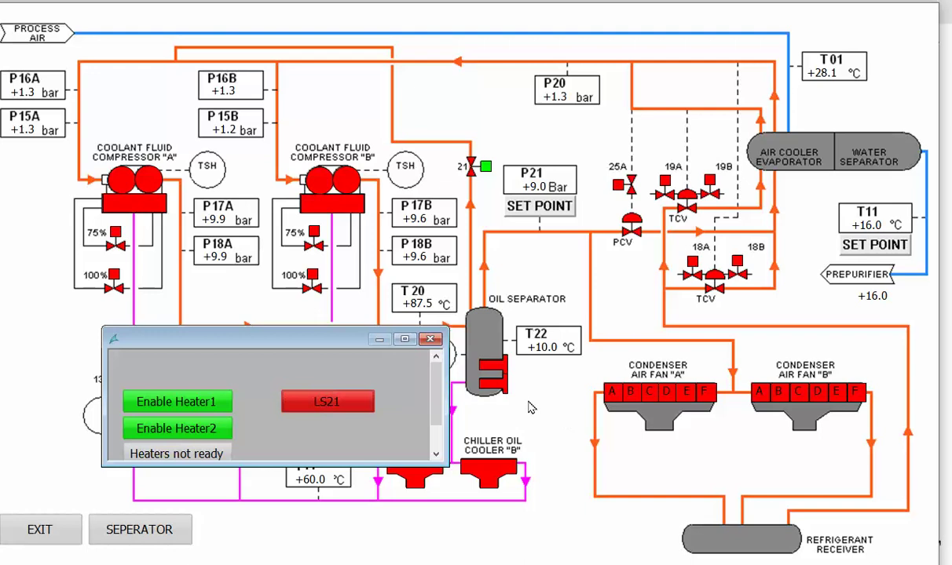
left_click(224, 398)
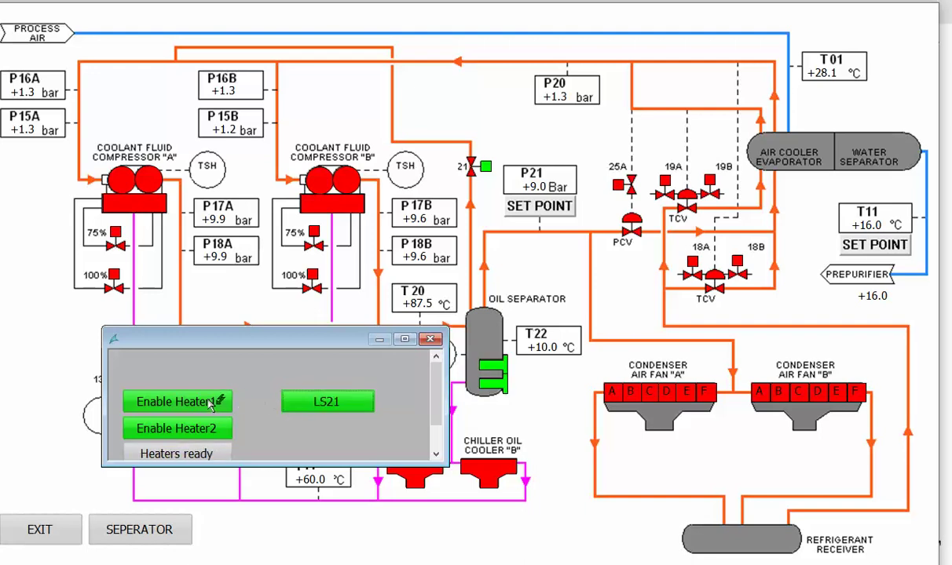
left_click(429, 339)
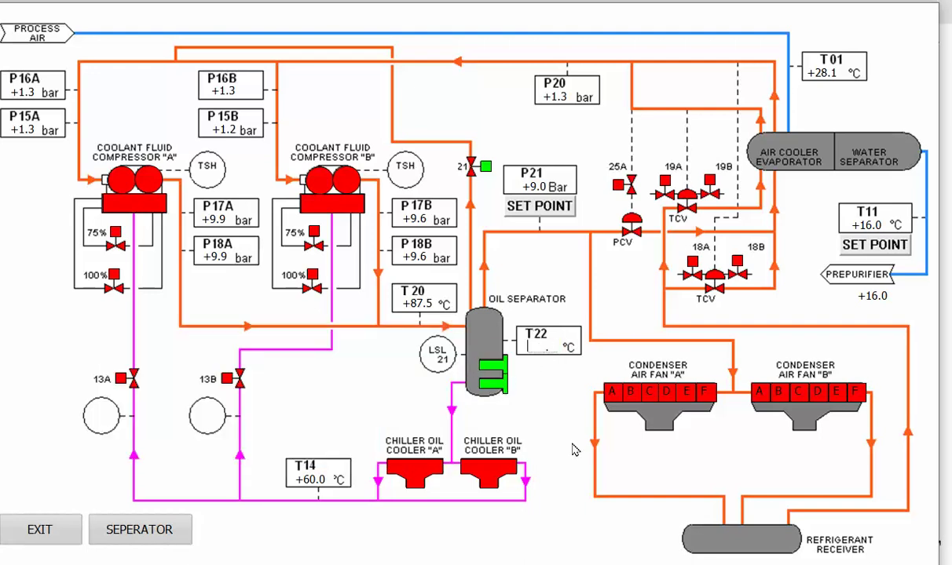